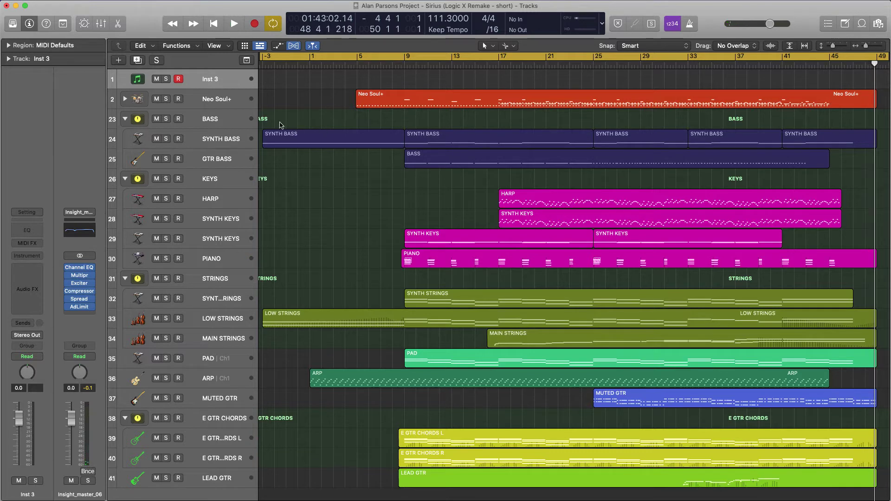
Solo the Neo Soul+ drum track and play it from about bar 24
click(211, 103)
key(s)
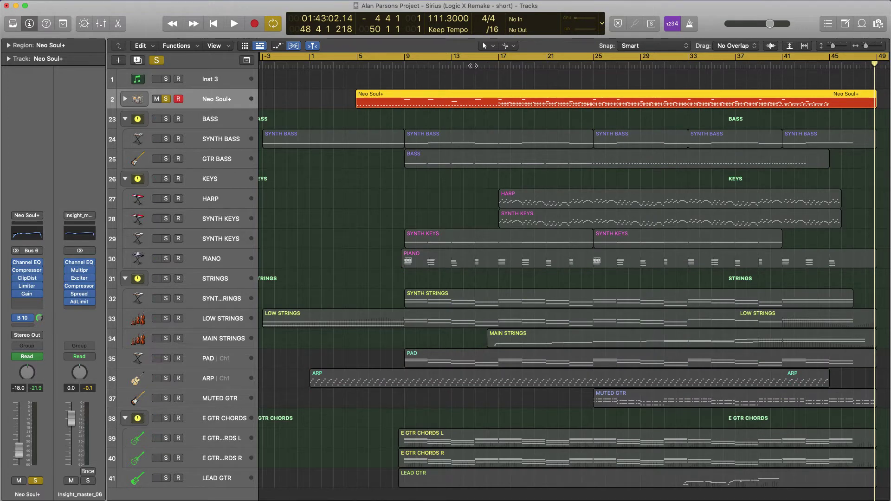
click(582, 64)
key(space)
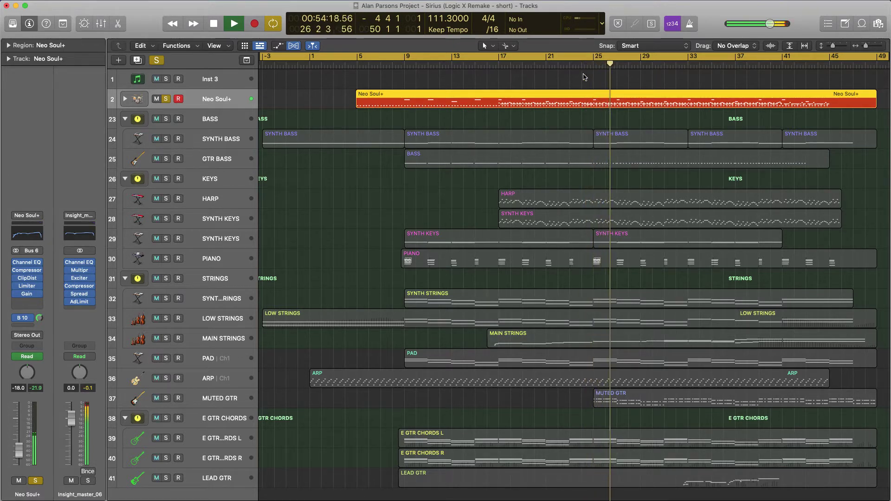
Expand the Neo Soul+ track stack and inspect the Overheads track's Drum Kit Designer instrument
click(124, 99)
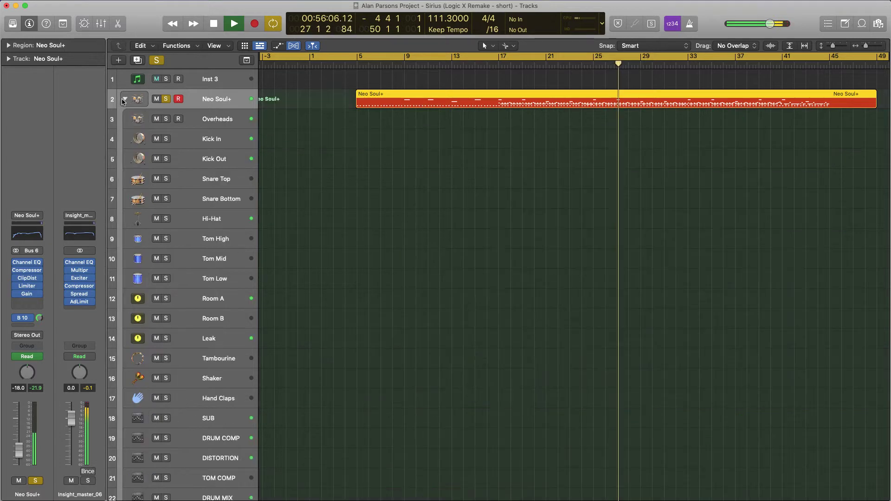
click(220, 123)
click(27, 275)
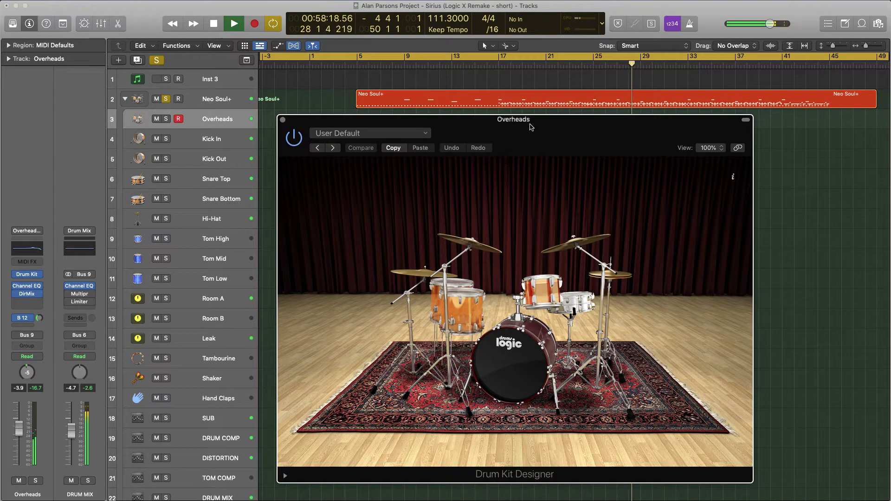
drag(531, 127, 546, 153)
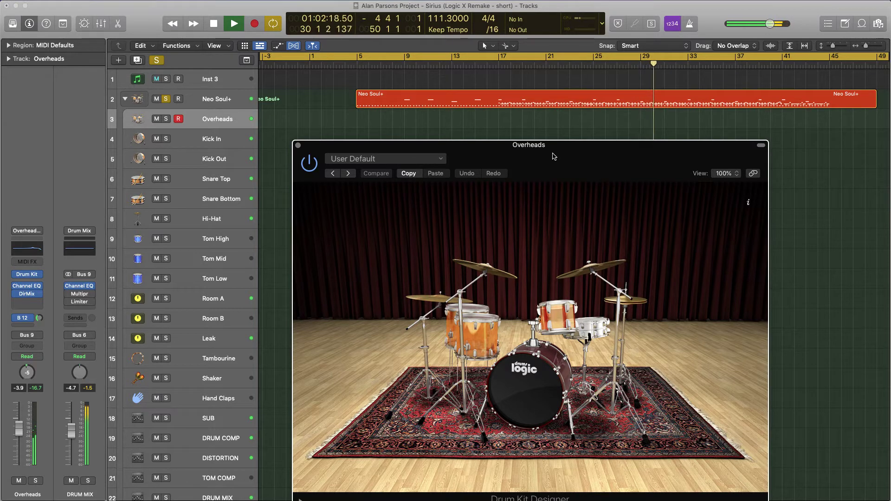
click(298, 146)
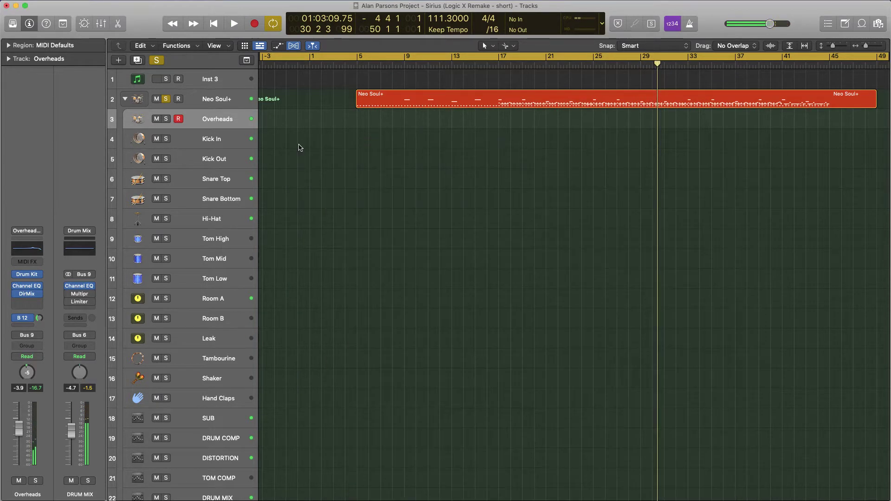
Load the Neo Soul+ producer drum kit from the sound library onto the Inst 3 track and collapse its new stack
click(214, 80)
key(y)
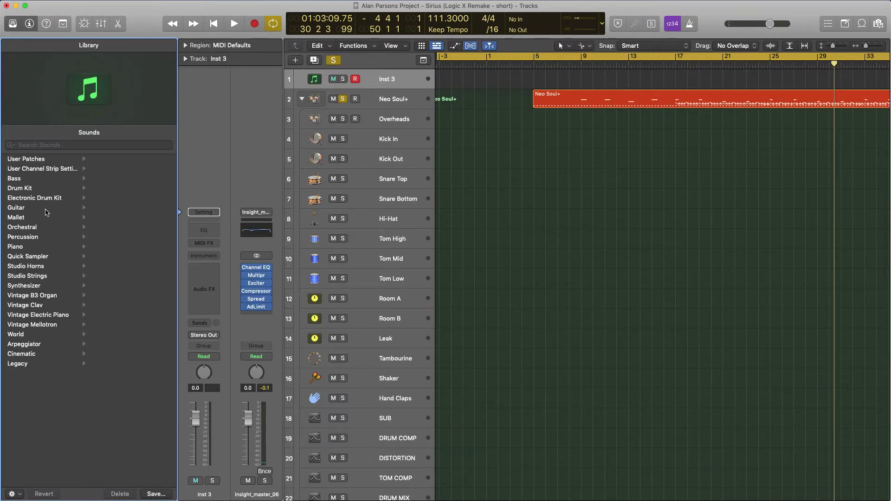
click(47, 189)
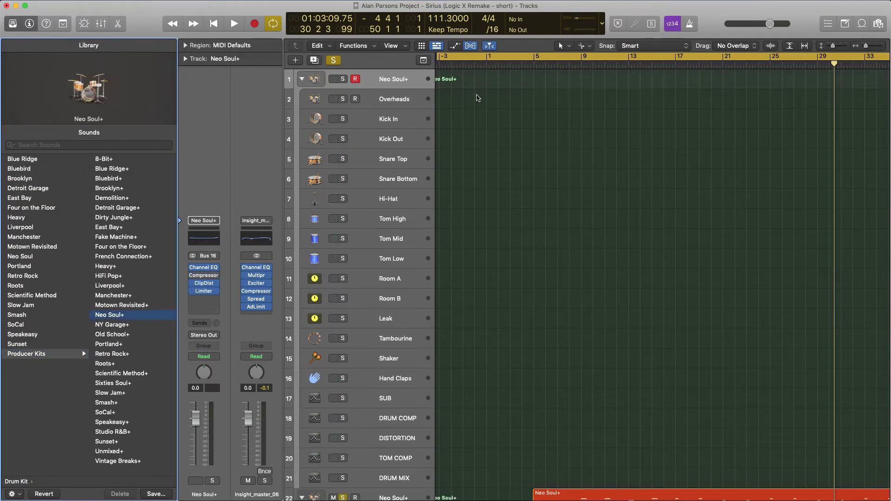
click(302, 79)
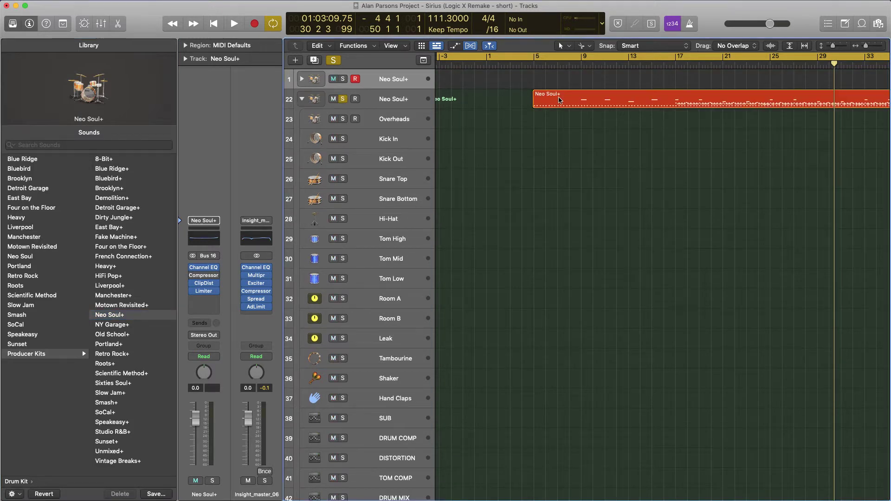
Copy the original Neo Soul+ region onto the new drum track at the same position, without copying the automation data
drag(559, 100, 554, 86)
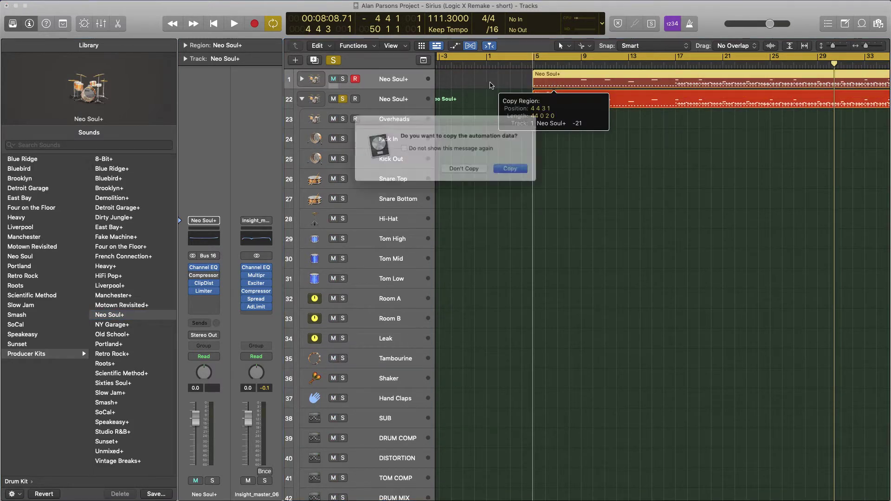
click(465, 170)
key(ctrl+m)
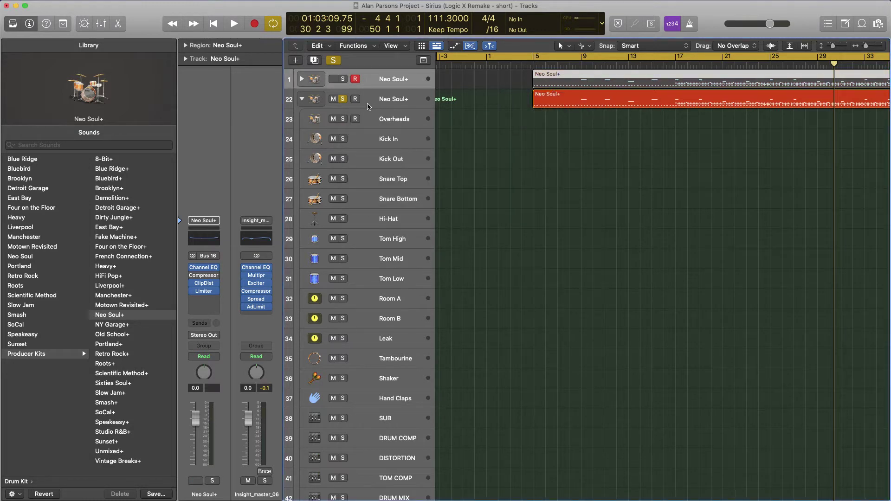
Solo the new Neo Soul+ track instead of the original and play it from just before bar 25
click(344, 79)
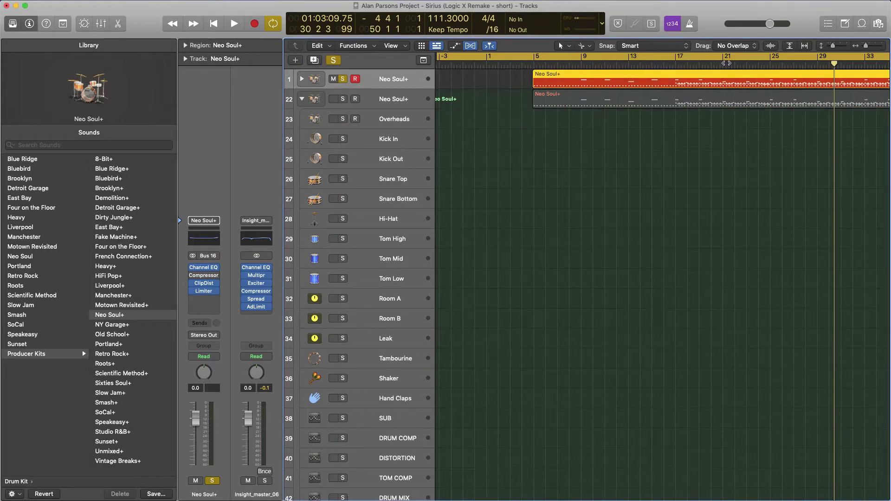
click(770, 63)
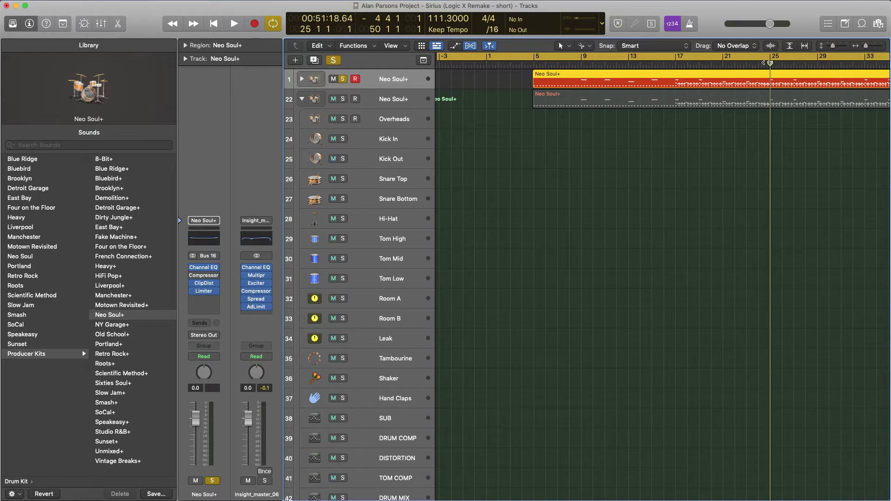
click(761, 63)
key(space)
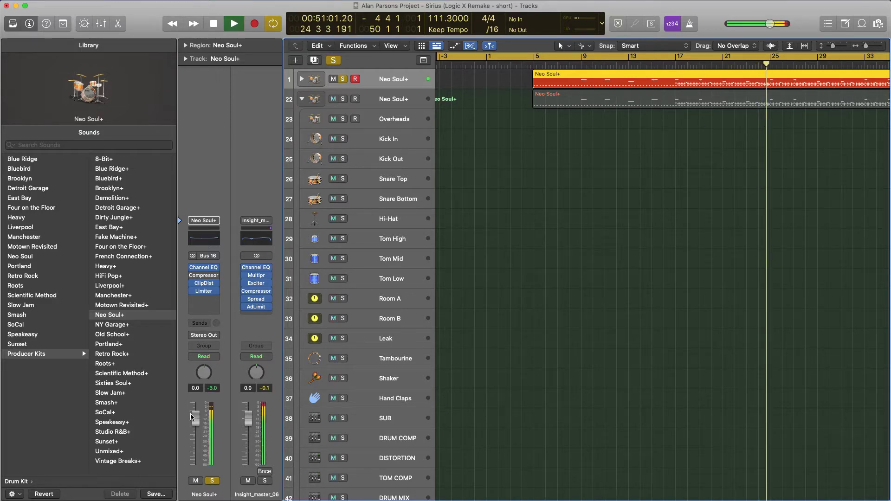
Lower the new drum track's volume to -2.5 dB, then collapse the original drum stack and hide the library
drag(191, 417, 192, 424)
click(302, 99)
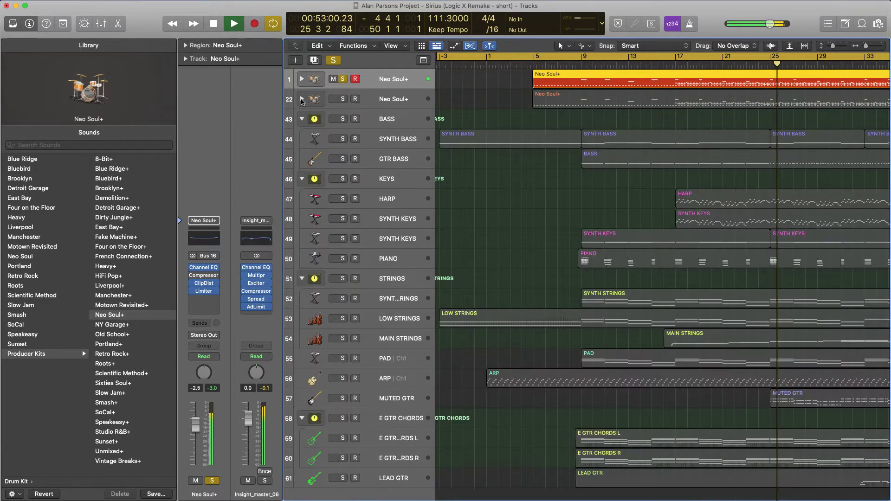
click(13, 23)
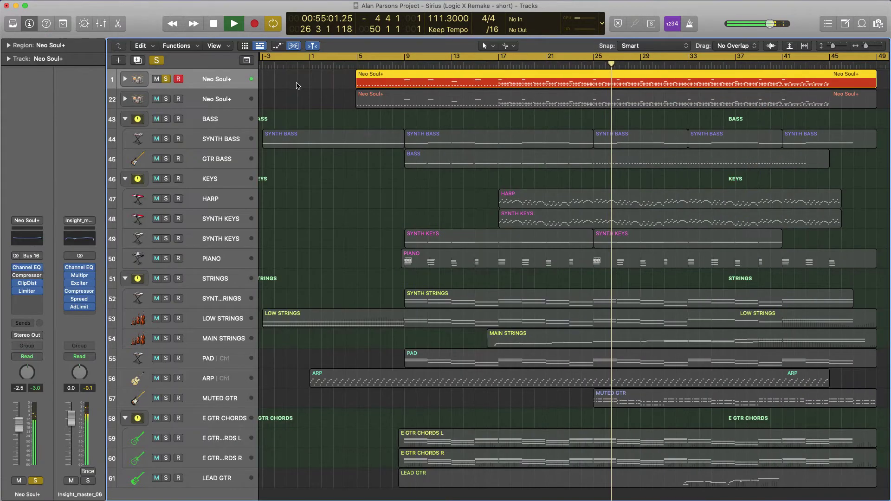
Switch the solo to the original Neo Soul+ track and inspect the Drum Kit Designer on the new stack's Overheads track
click(166, 99)
click(165, 79)
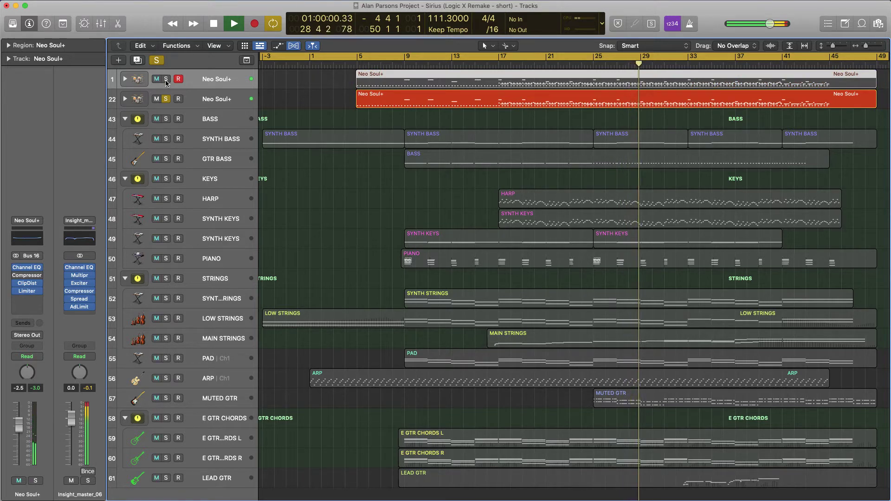
click(125, 79)
click(209, 101)
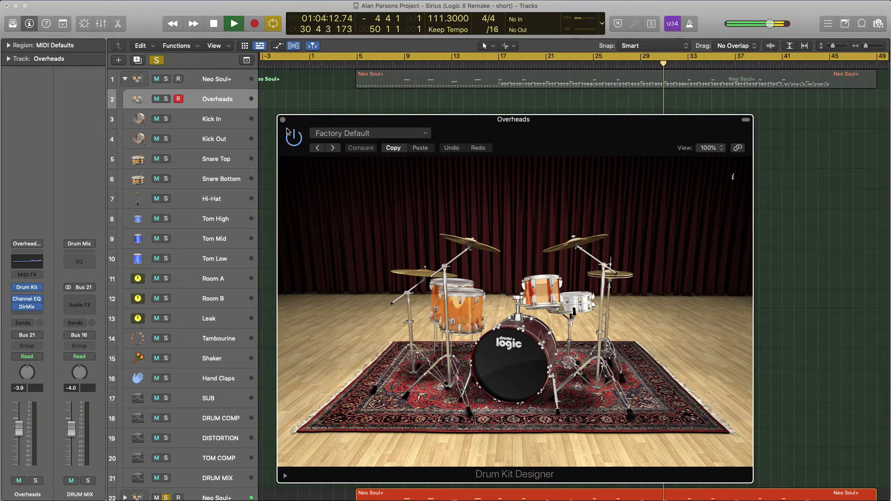
click(282, 120)
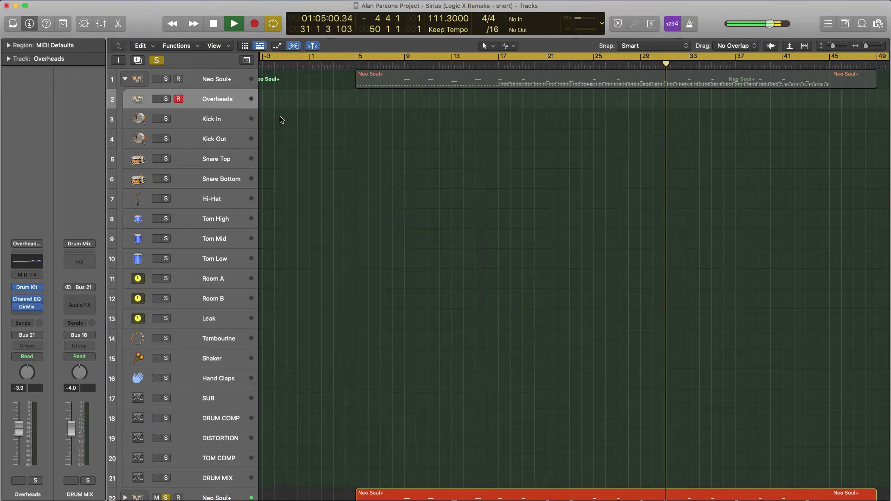
click(125, 79)
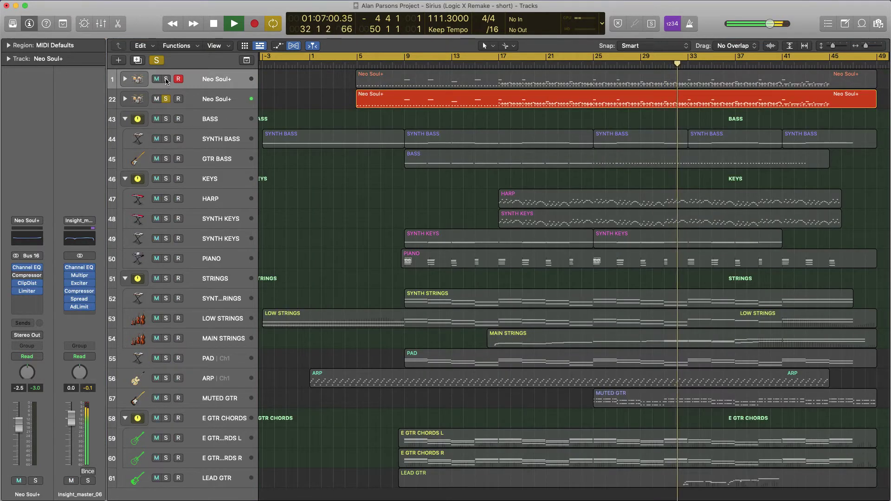
Compare the two Neo Soul+ drum tracks by switching their solos during playback, then stop playback and clear all solos
click(166, 79)
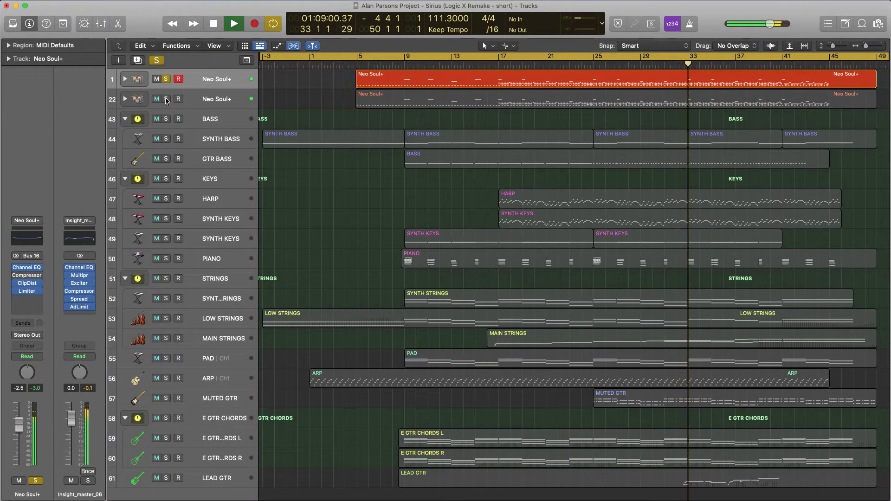
click(166, 100)
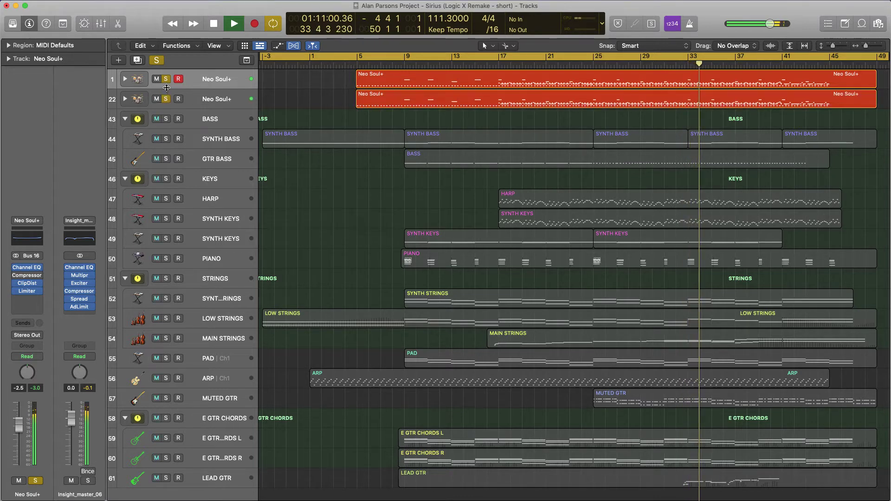
key(space)
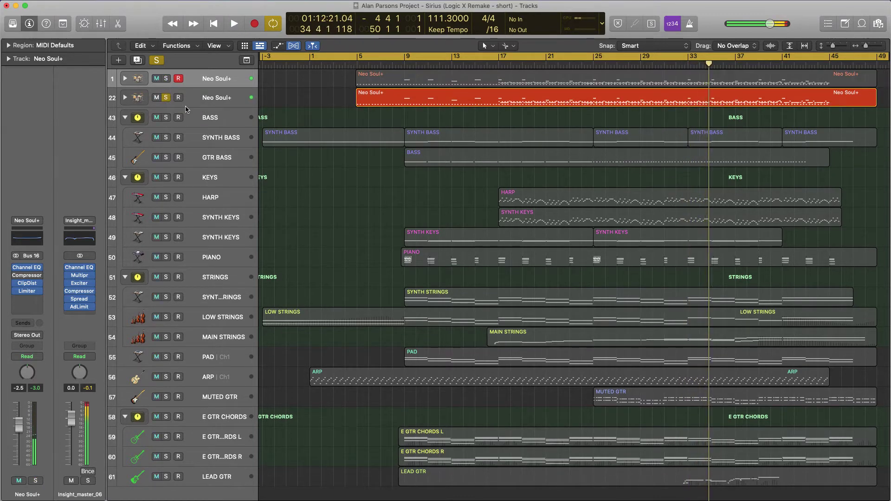
click(167, 99)
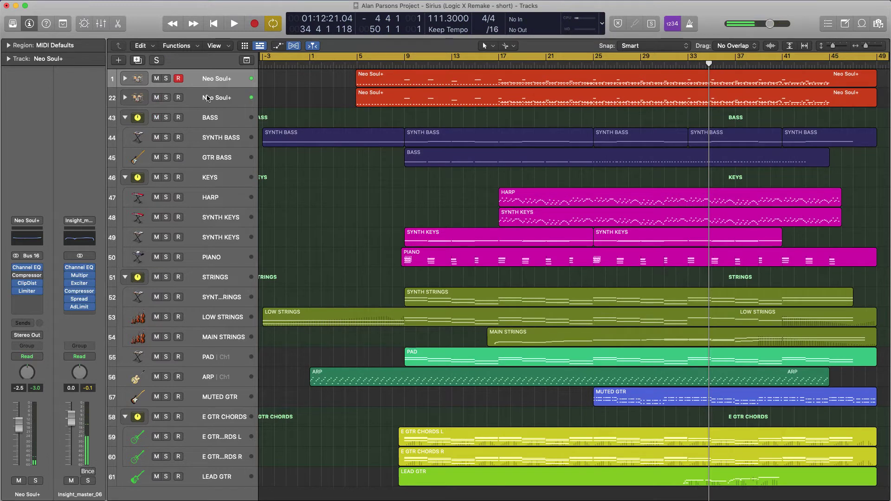
Play the SYNTH BASS track soloed from the start of the project and inspect its Alchemy instrument
click(200, 135)
key(s)
key(Return)
key(space)
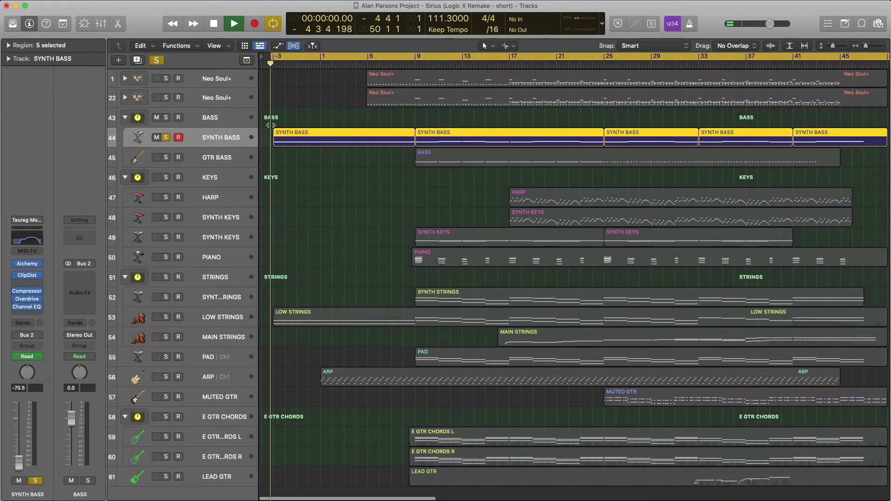
click(27, 264)
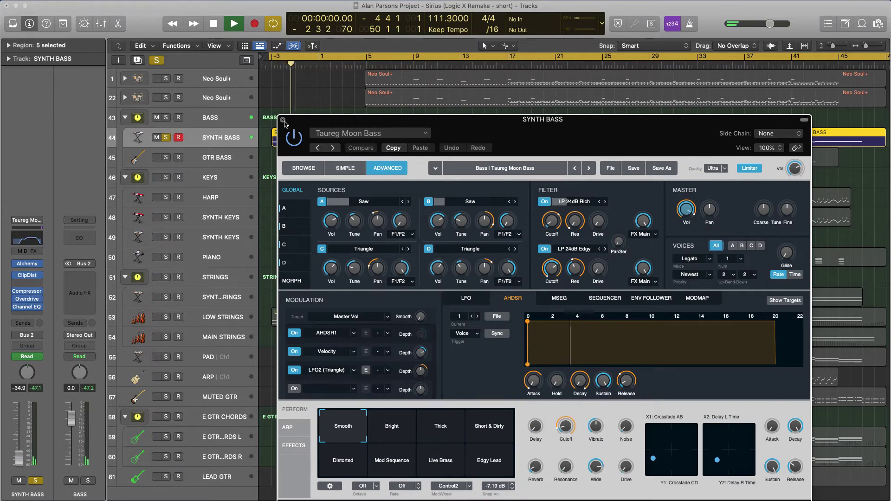
click(282, 120)
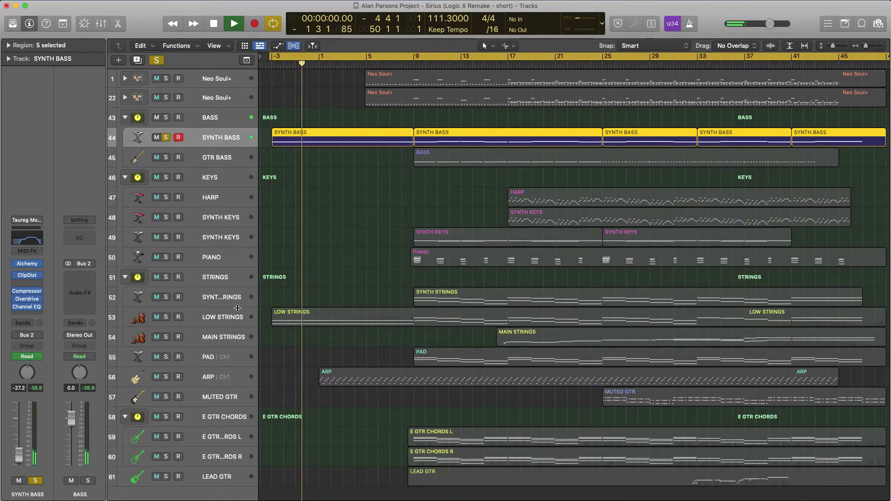
Switch the solo from SYNTH BASS to LOW STRINGS and inspect the LOW STRINGS track's Sampler instrument
click(166, 317)
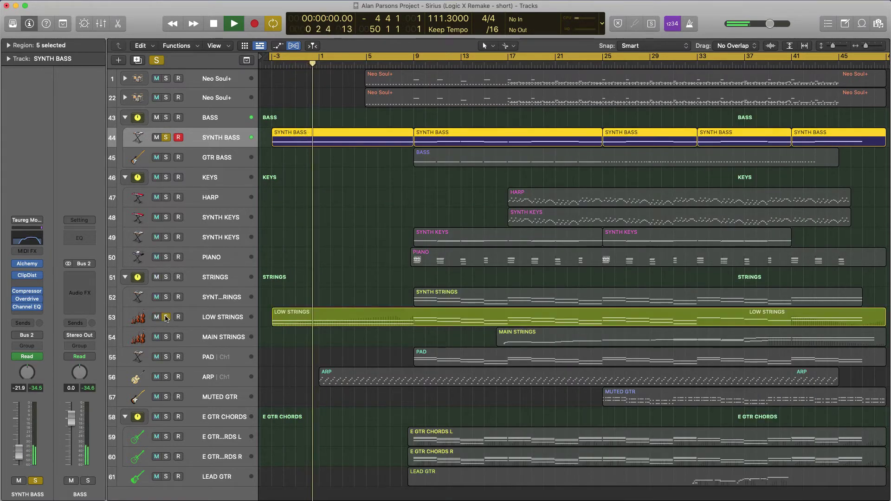
click(165, 136)
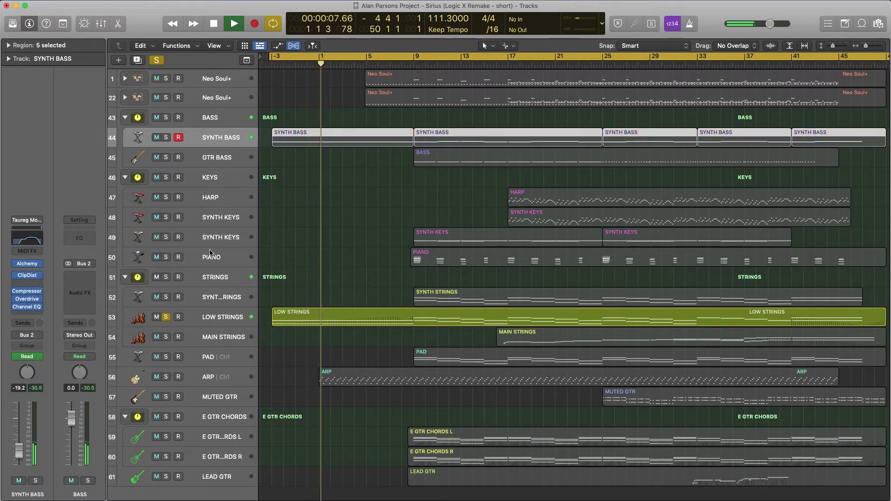
click(228, 321)
click(26, 256)
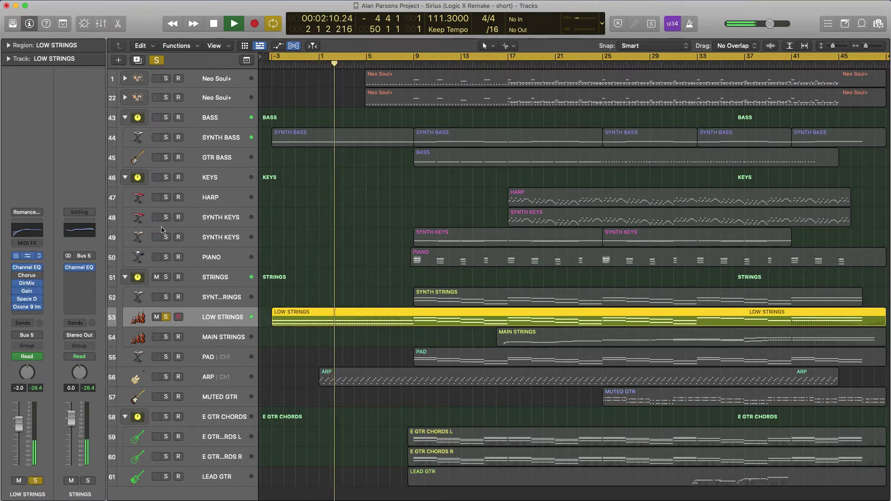
click(283, 120)
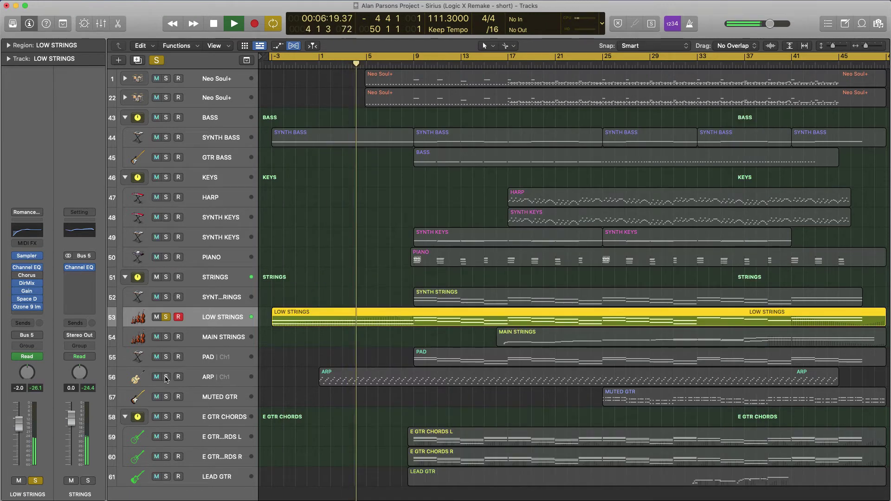
Solo the ARP track in place of LOW STRINGS and open its Vintage Clav instrument, moved clear of the track headers
click(165, 378)
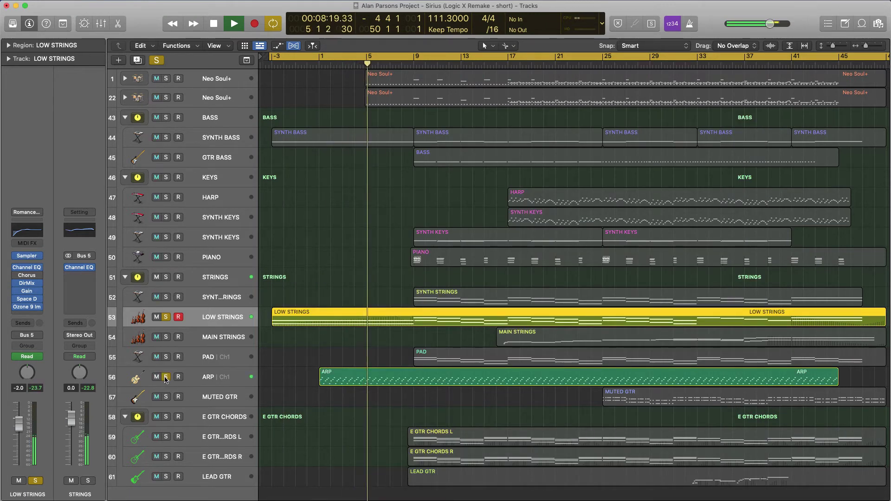
click(215, 377)
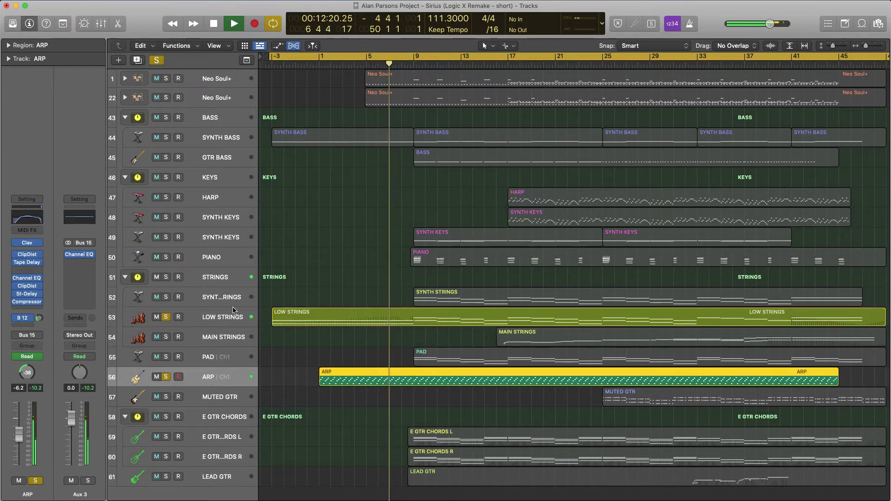
click(30, 244)
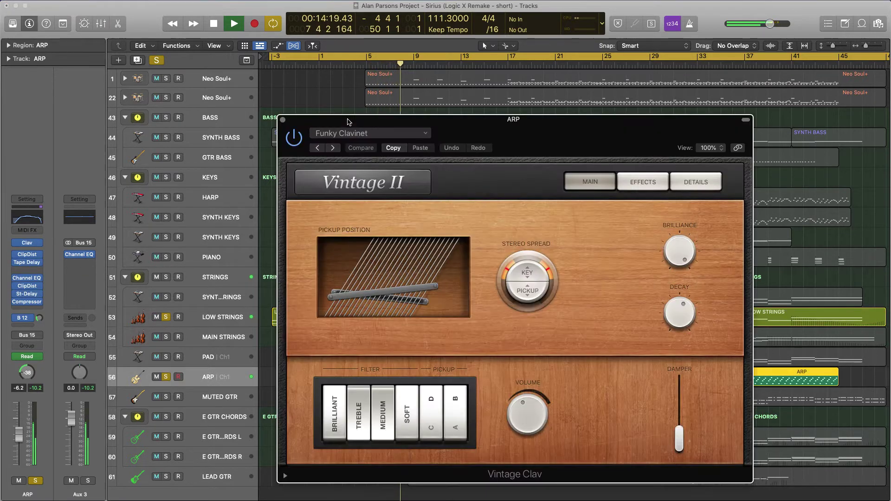
drag(469, 122, 596, 17)
click(165, 317)
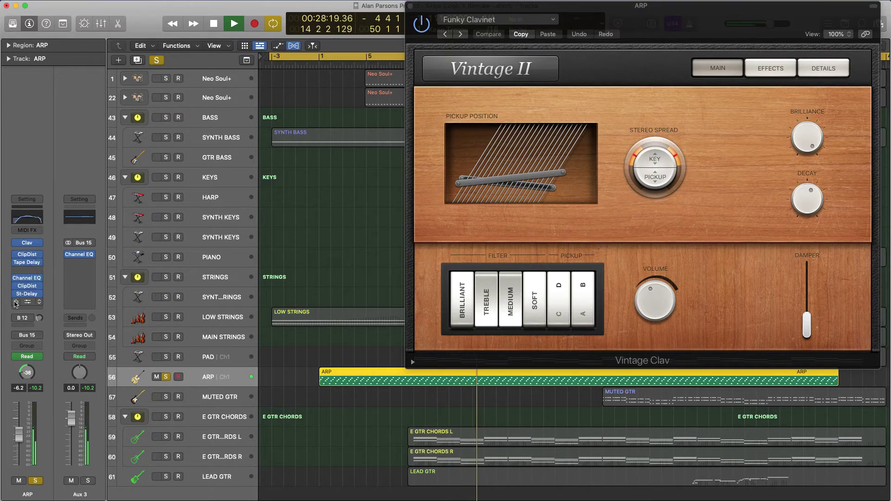
Close the Vintage Clav, solo the SYNTH KEYS track on track 48 alongside ARP and inspect its Alchemy instrument
click(410, 6)
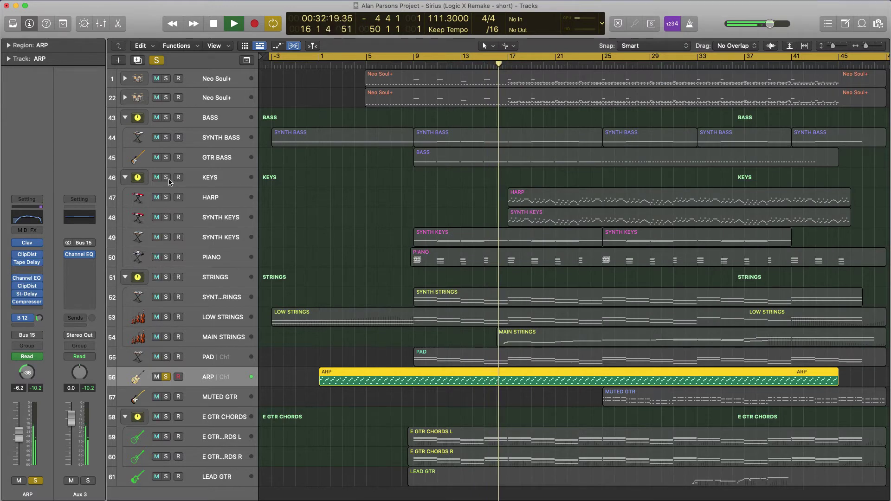
click(169, 220)
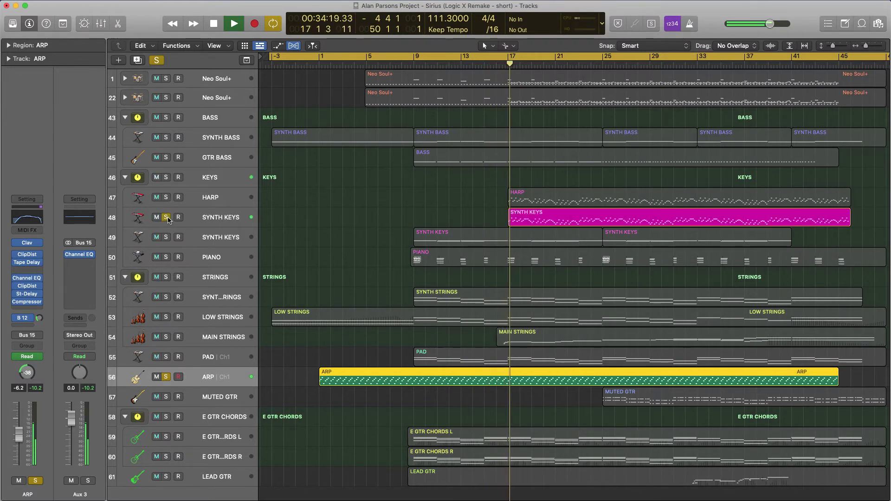
click(187, 222)
click(35, 241)
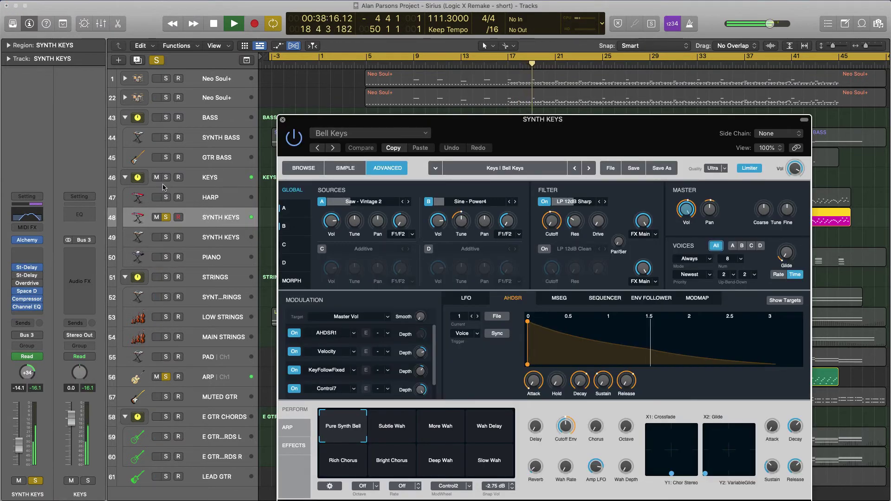
key(super+w)
Add the HARP track to the solos and inspect its Alchemy instrument
click(166, 197)
click(226, 196)
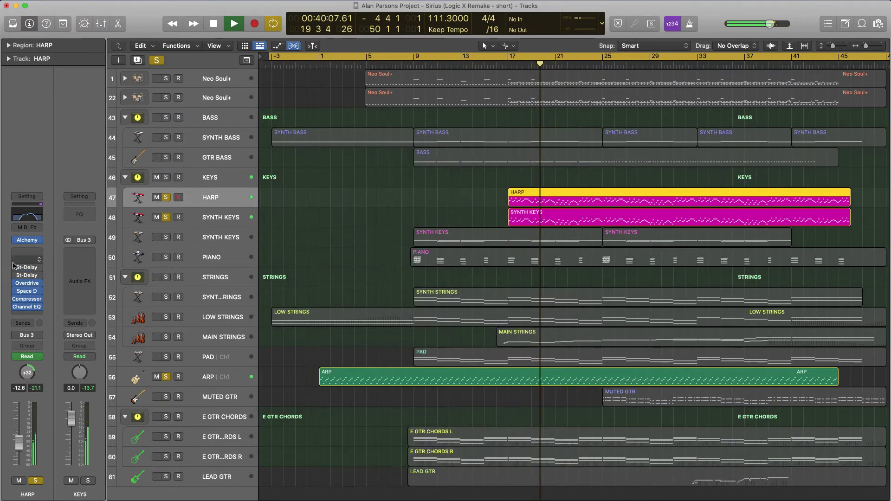
click(27, 241)
click(283, 121)
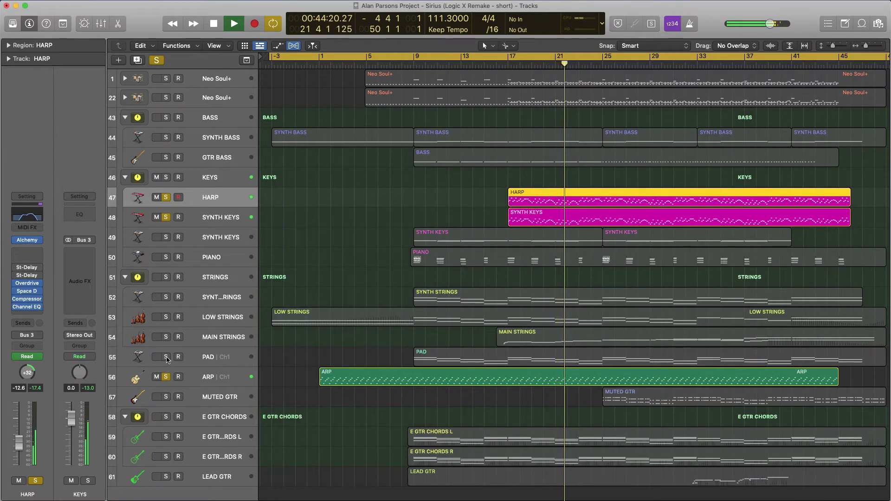
Add the PAD track to the solos and inspect its Alchemy instrument
click(167, 356)
click(202, 359)
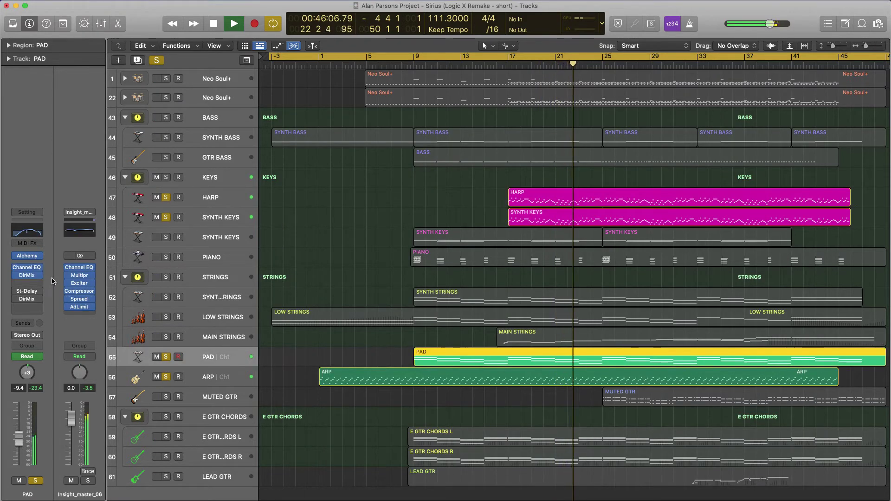
click(27, 256)
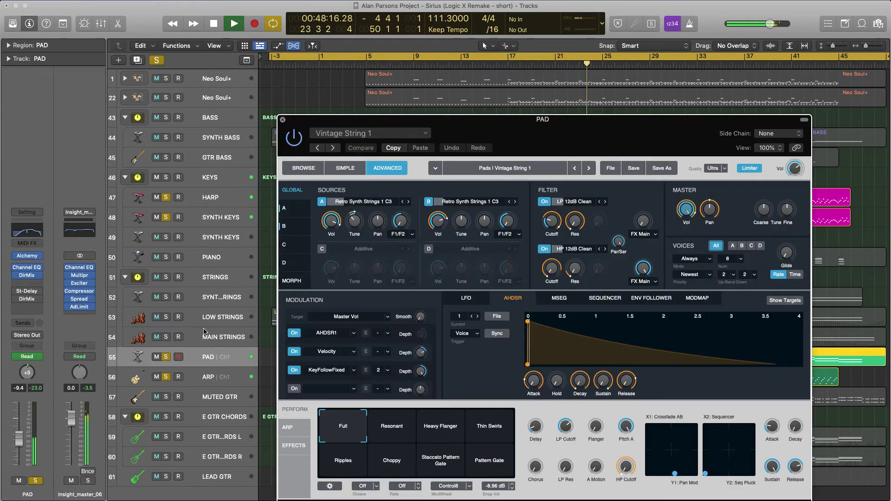
key(super+w)
Swap the ARP solo for MUTED GTR and inspect that track's Sampler instrument and Amp Designer
click(166, 377)
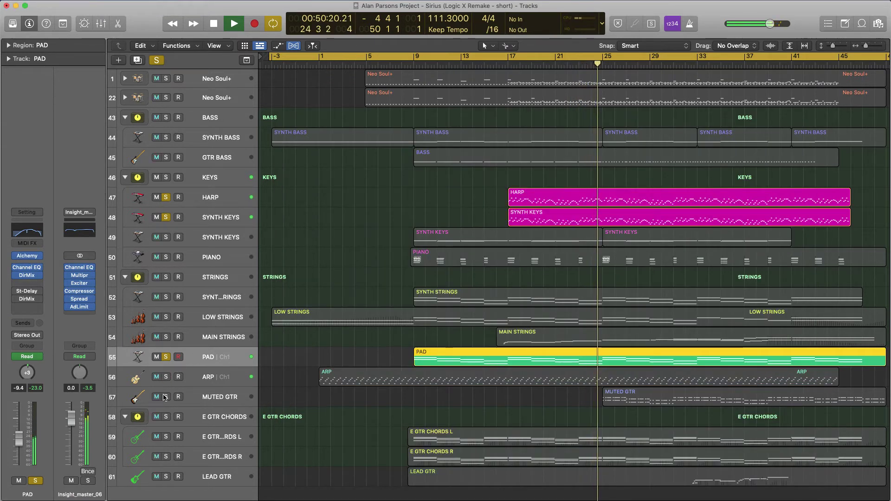
click(165, 397)
click(197, 398)
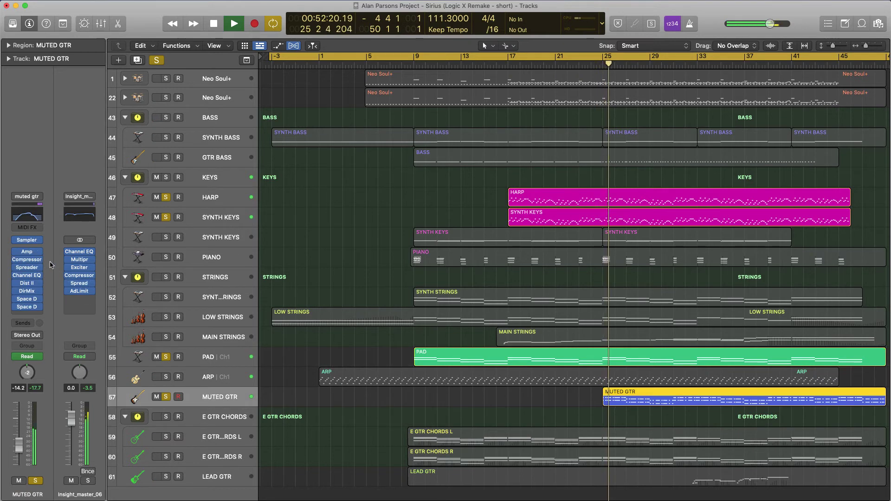
click(26, 240)
click(27, 251)
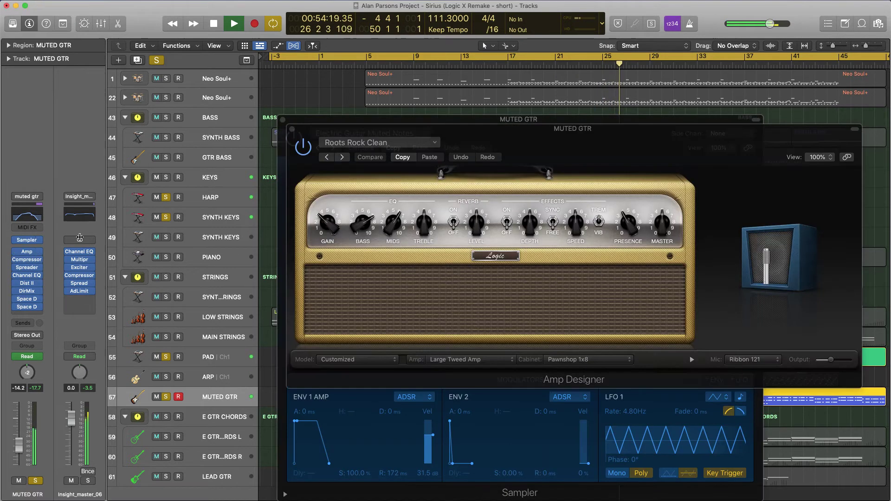
click(293, 129)
click(282, 120)
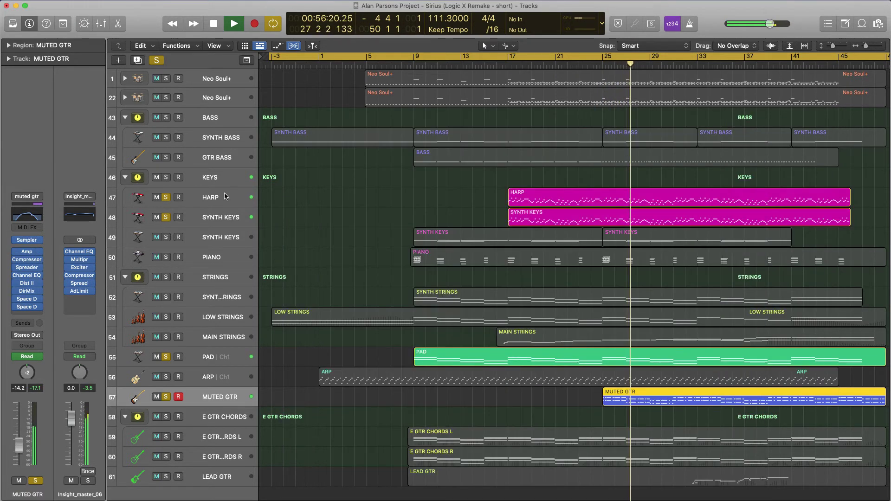
Add the GTR BASS track to the solos and inspect its Sampler instrument
click(165, 157)
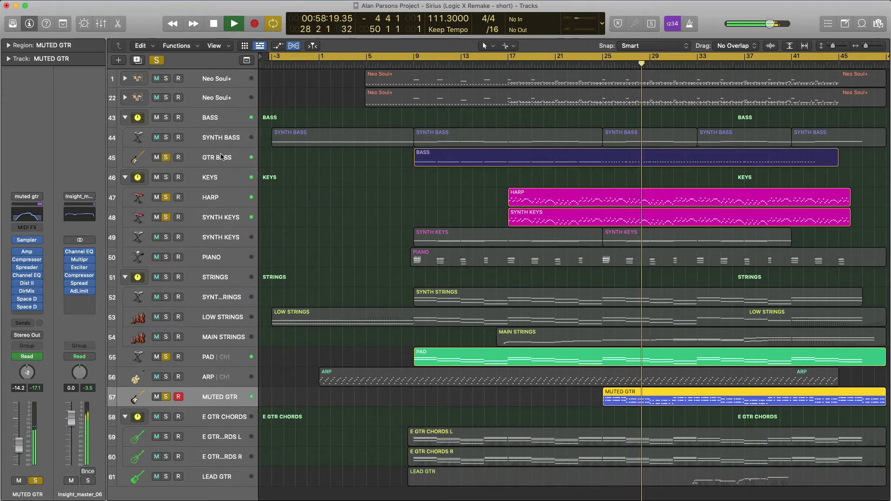
click(217, 158)
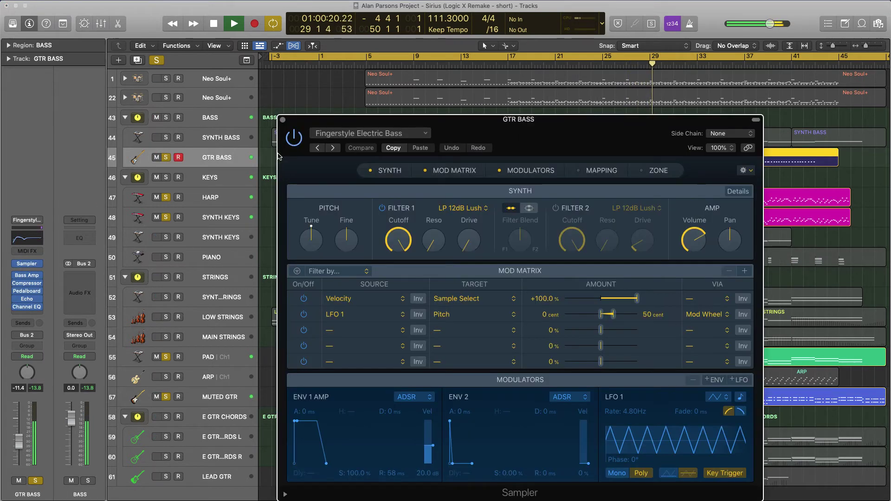
click(283, 120)
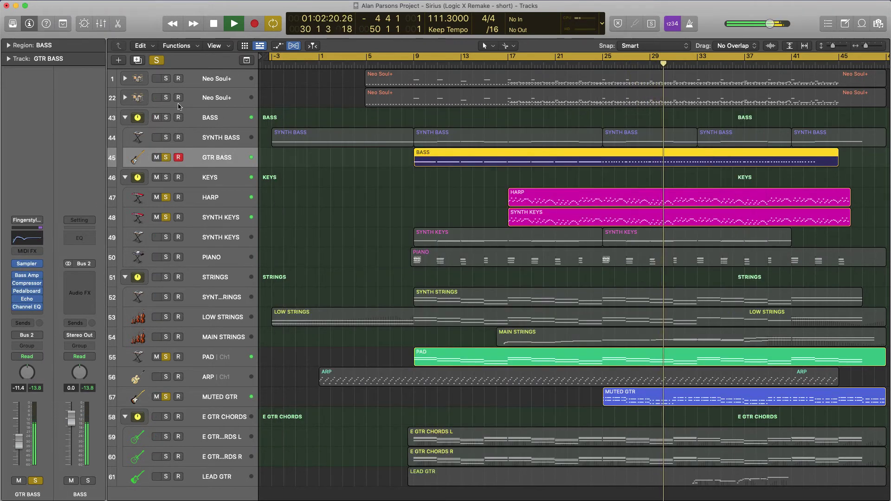
Solo the synth strings, LOW STRINGS and MAIN STRINGS tracks together in place of all other soloed tracks
click(166, 297)
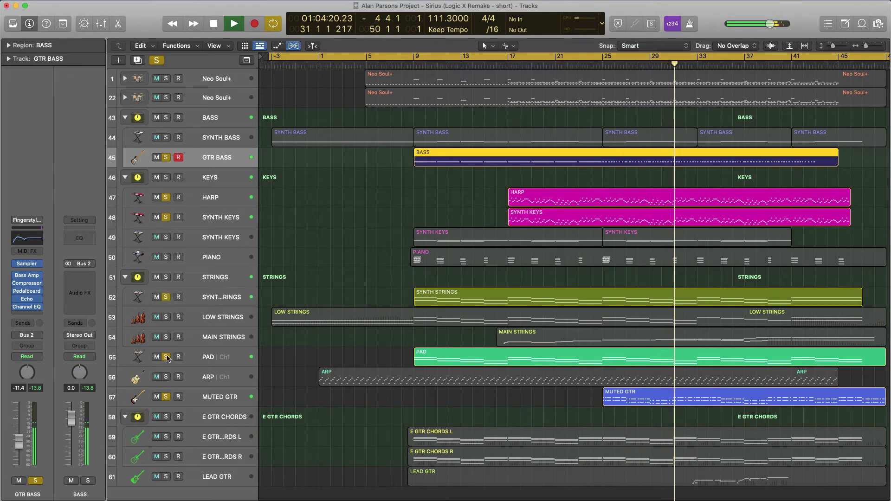
drag(166, 357, 167, 407)
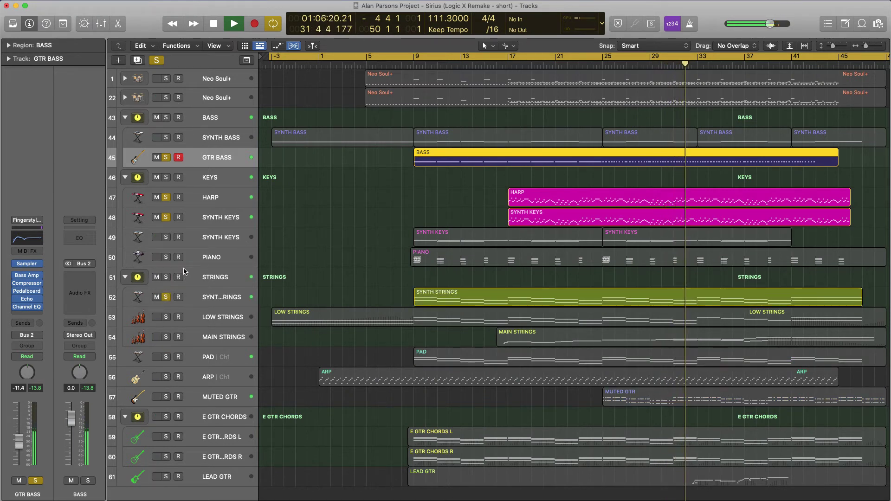
drag(165, 221, 166, 158)
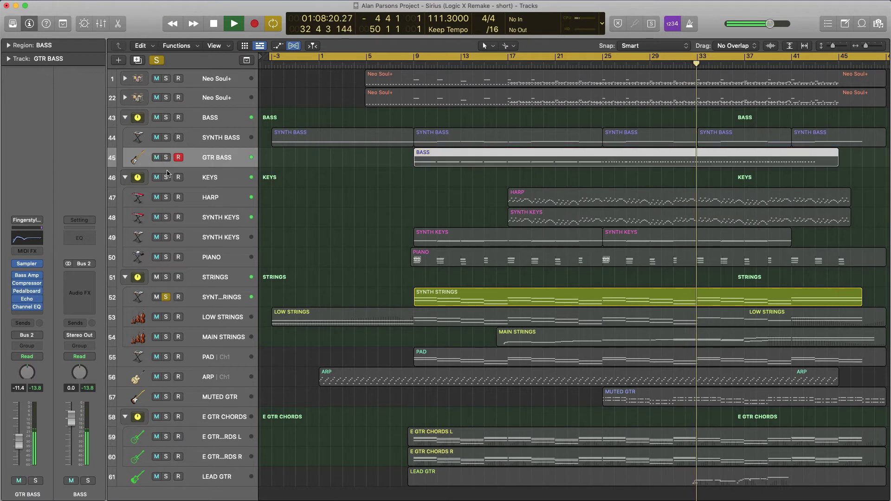
click(165, 317)
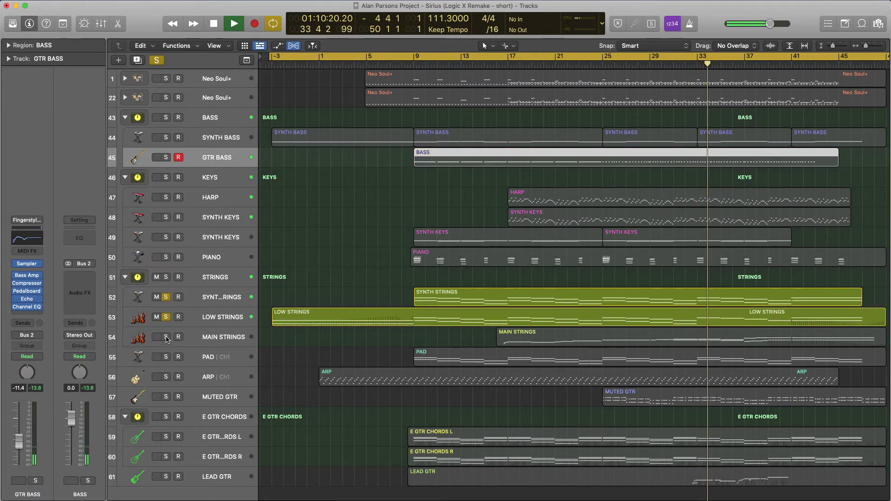
click(166, 337)
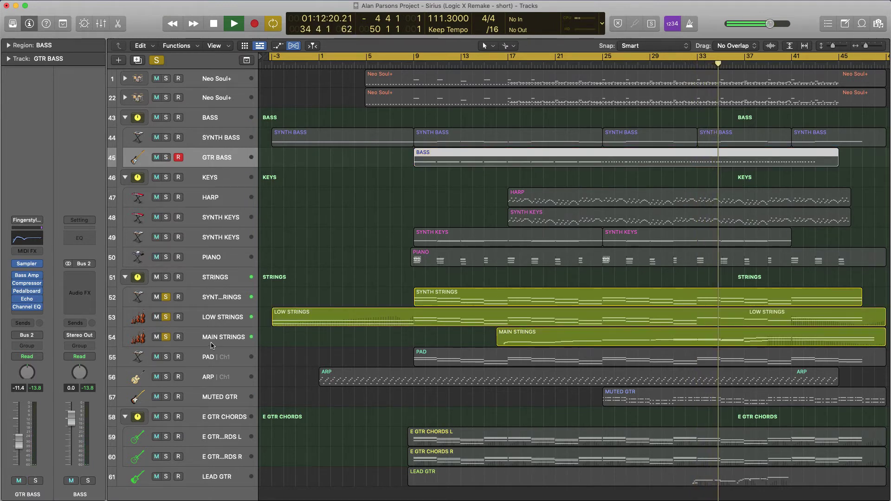
Solo the E GTR CHORDS L and R tracks and clear the solos on the three strings tracks
click(166, 436)
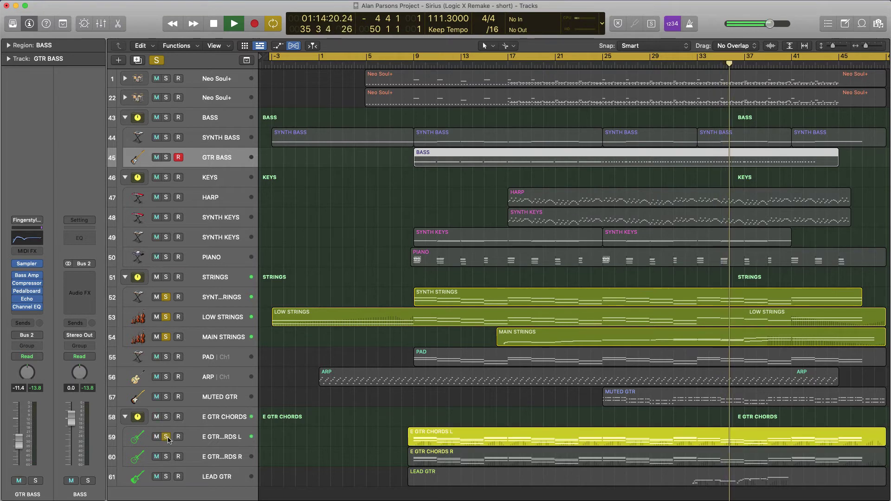
click(167, 457)
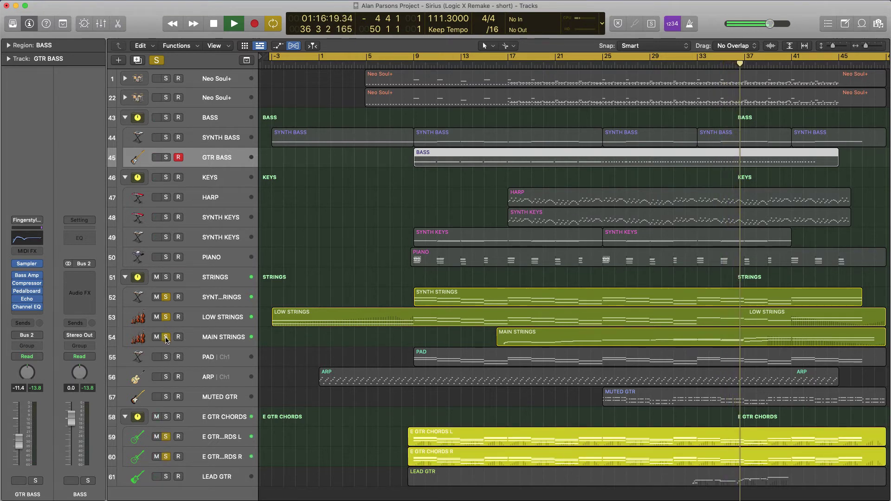
drag(166, 337, 166, 297)
Inspect the Pedalboard and Amp Designer on the E GTR CHORDS L track
click(215, 428)
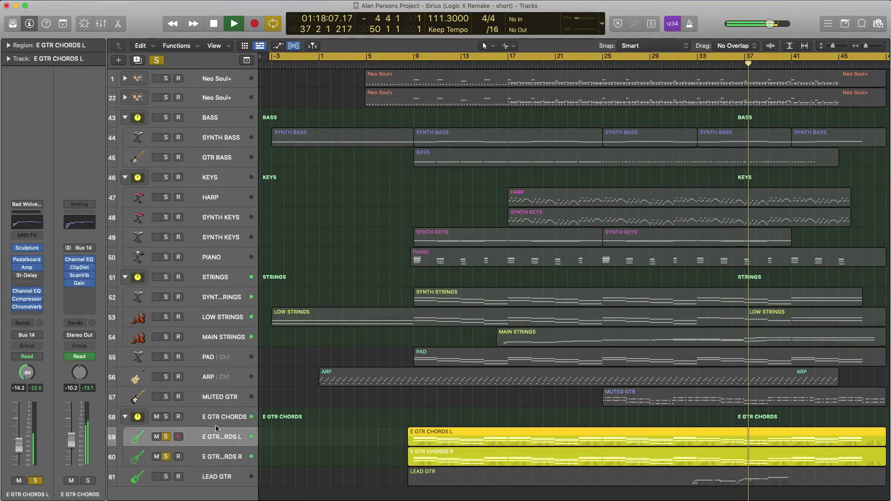
click(28, 254)
click(25, 260)
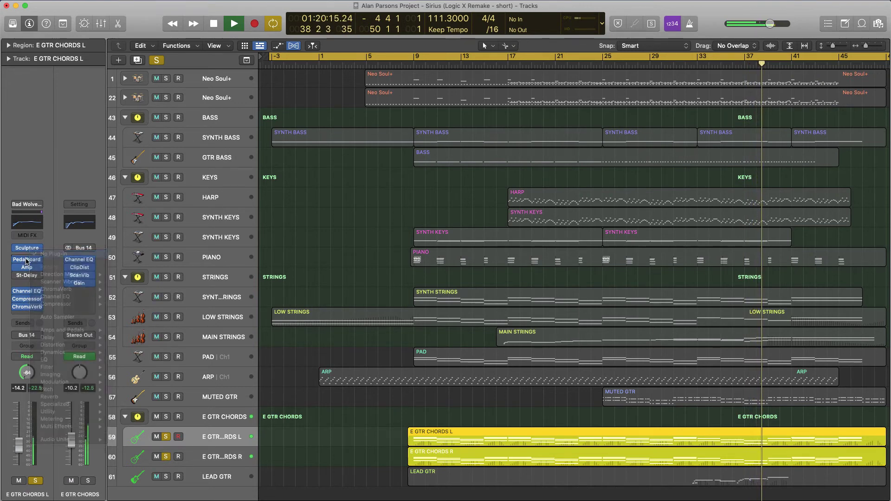
click(28, 260)
click(27, 268)
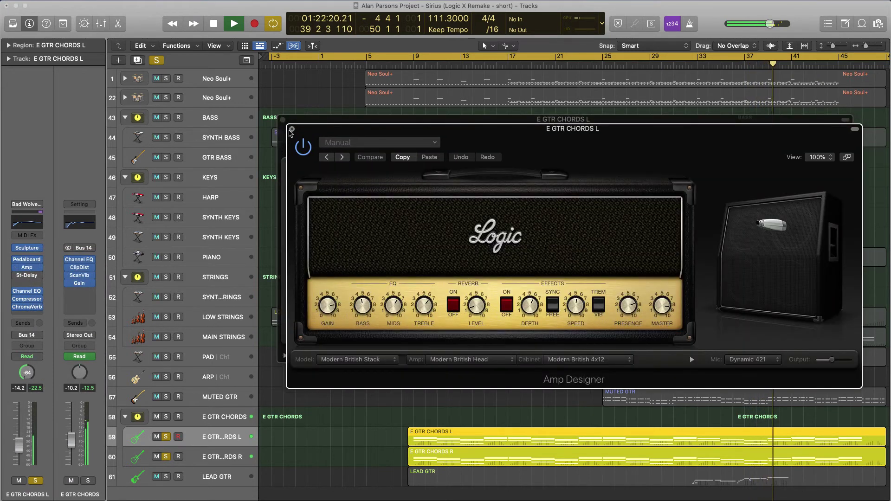
click(291, 129)
click(282, 120)
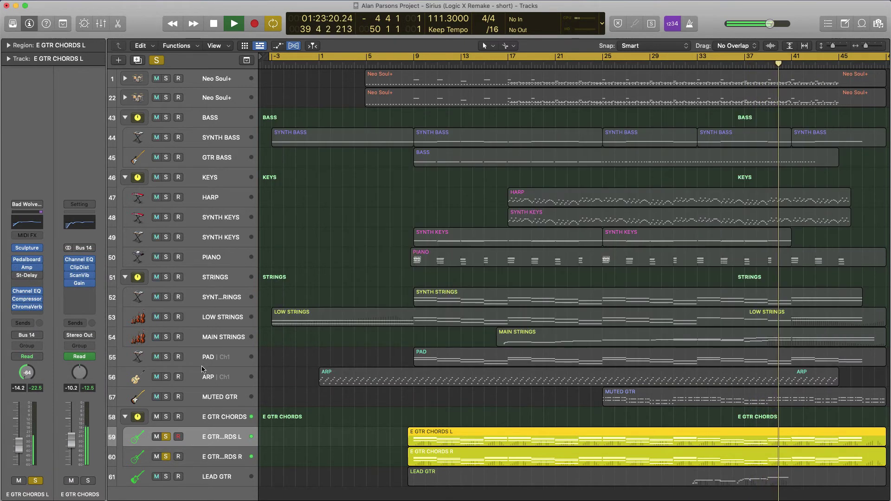
Inspect the Sampler instrument and amp plug-in on the E GTR CHORDS R track
click(211, 459)
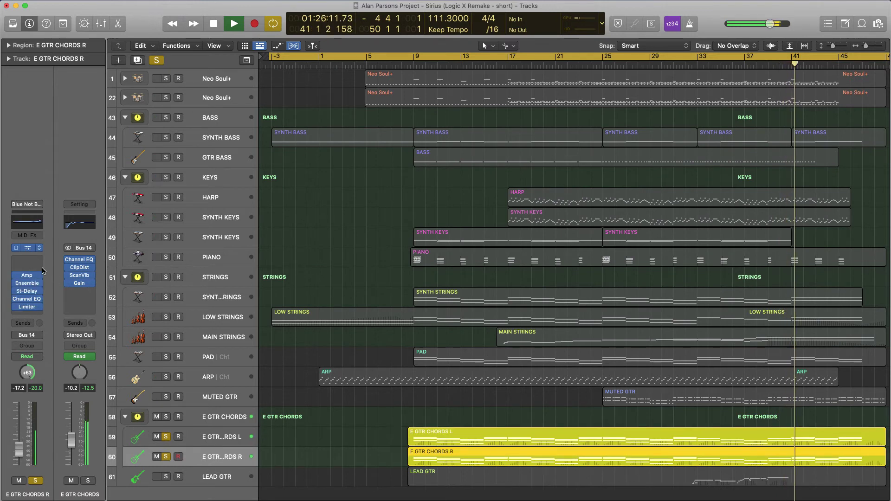
click(27, 251)
click(27, 277)
click(292, 130)
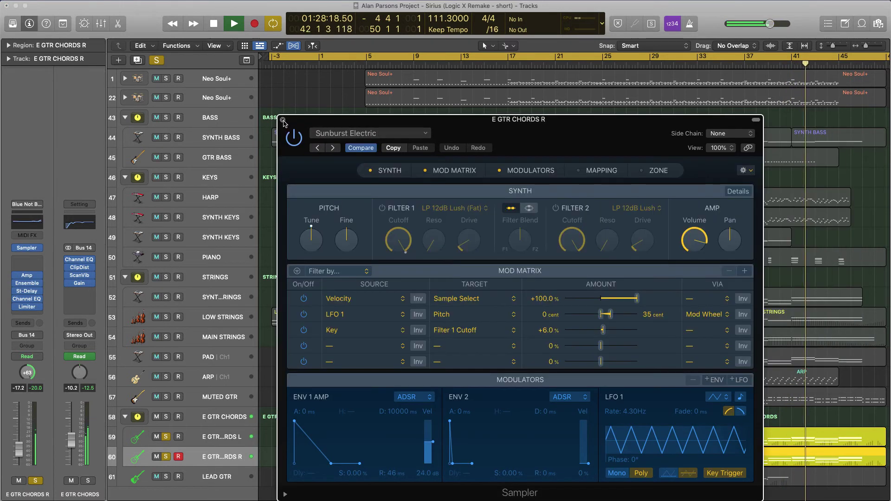
click(283, 119)
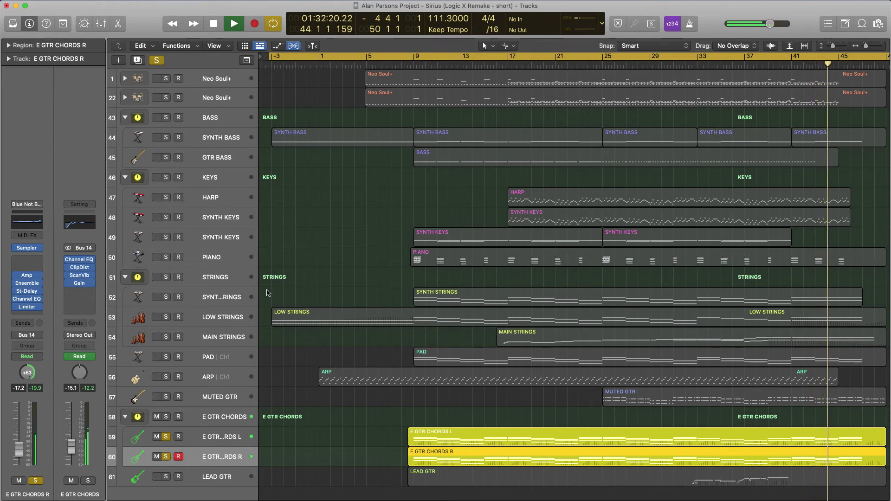
Solo the SYNTH KEYS track on track 49 instead of both E GTR CHORDS tracks, playing from just before bar 9
click(164, 239)
click(403, 65)
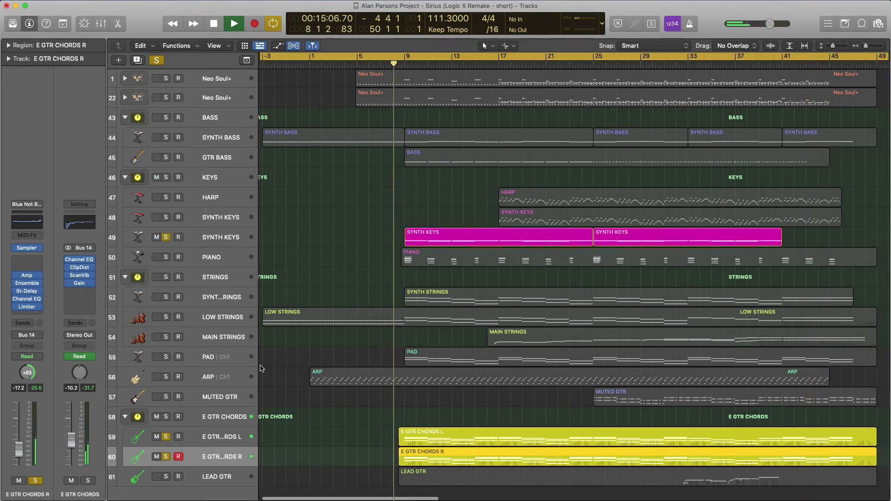
click(165, 437)
click(166, 456)
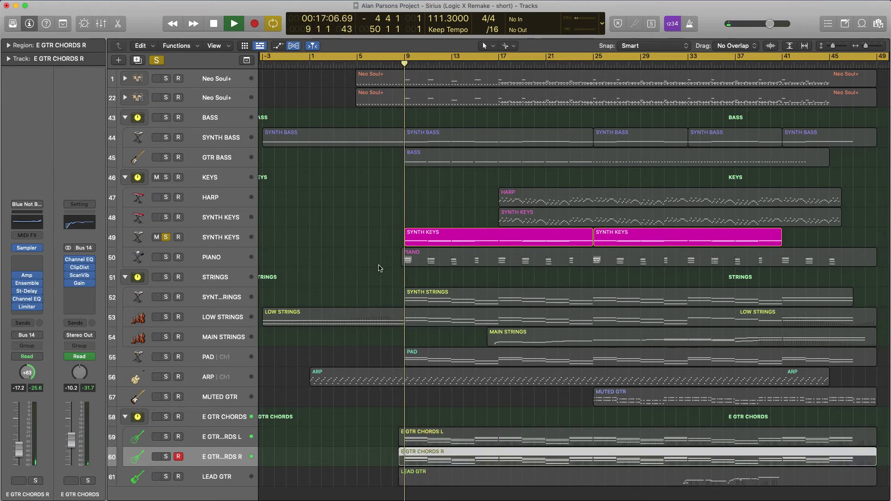
Inspect the Alchemy instrument of the SYNTH KEYS track on track 49
click(254, 243)
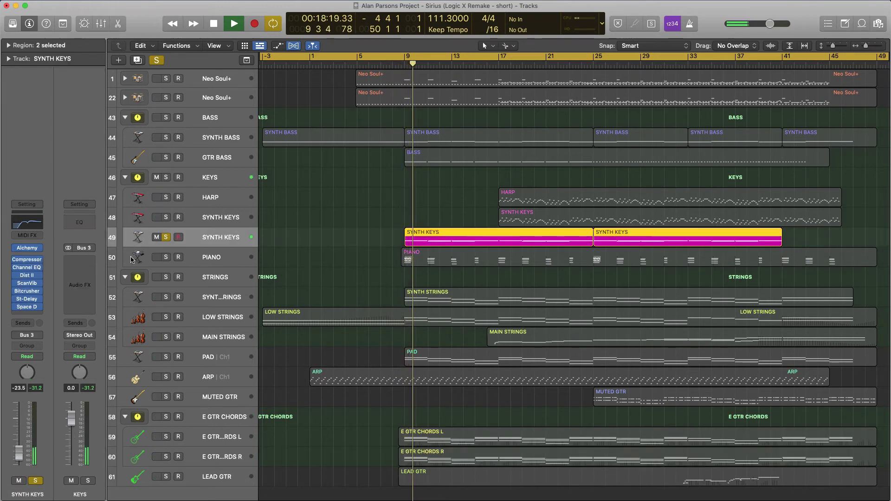
click(28, 249)
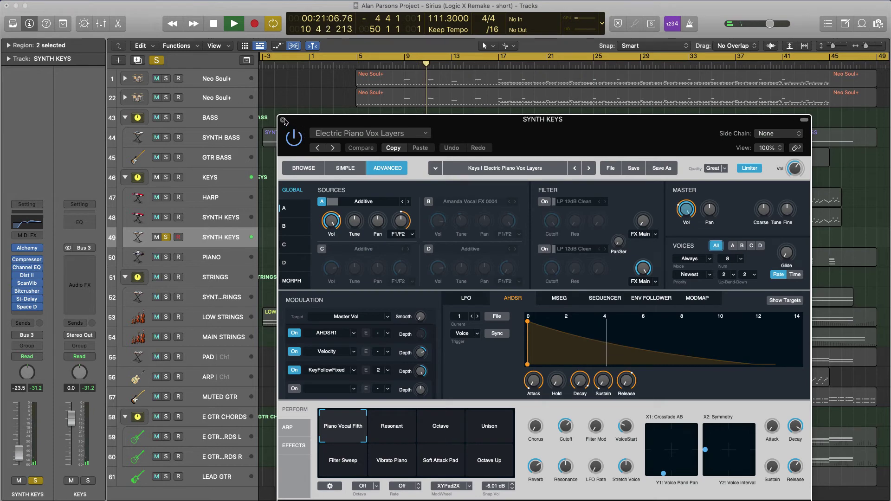
click(284, 120)
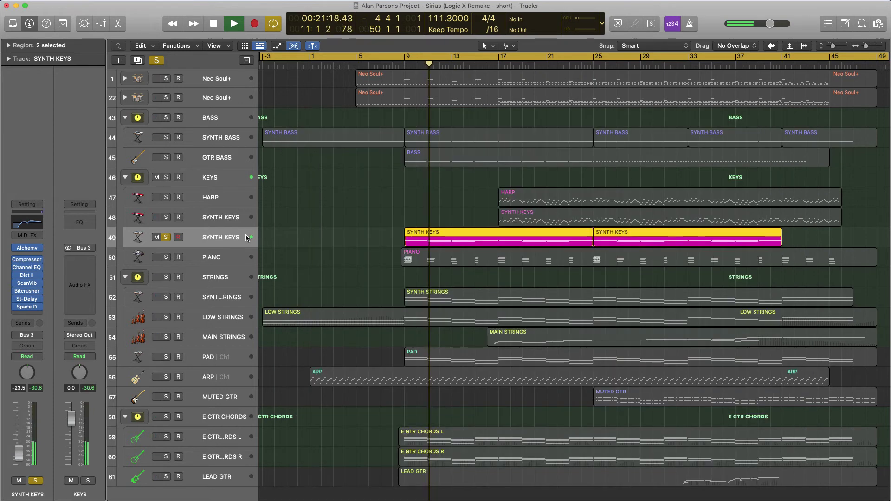
Add the PIANO track to the solos and inspect its Sampler instrument
click(166, 258)
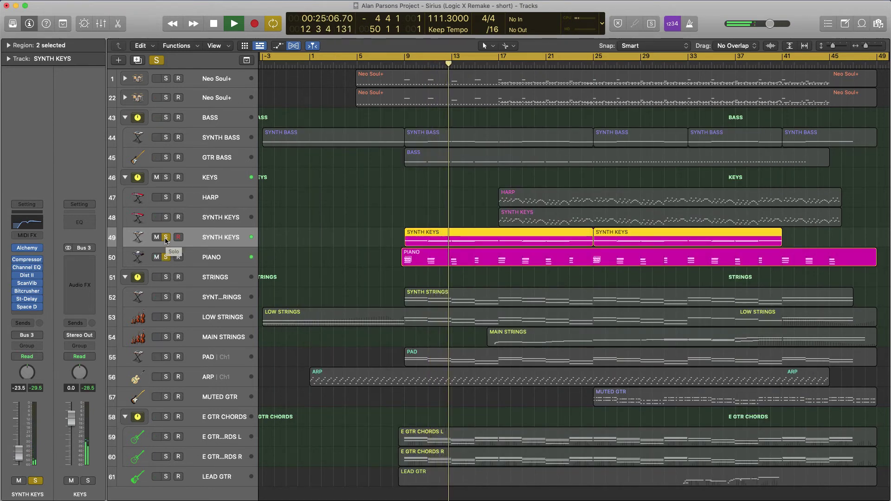
click(172, 254)
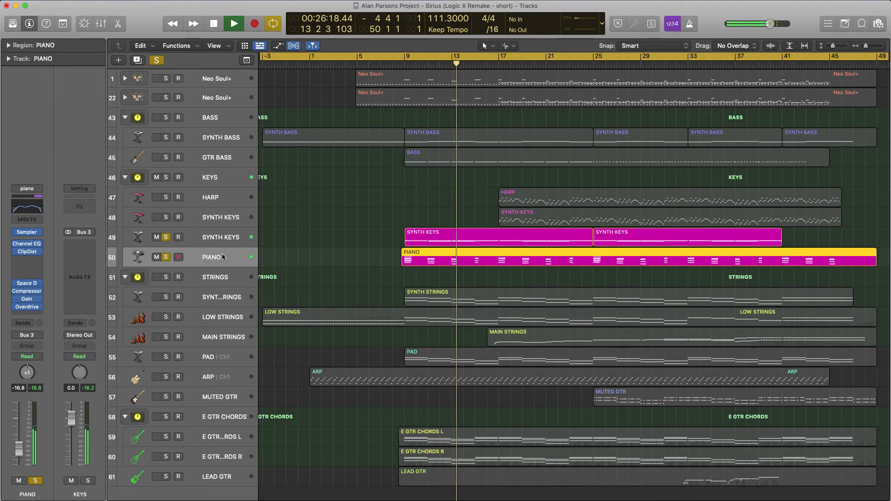
click(30, 232)
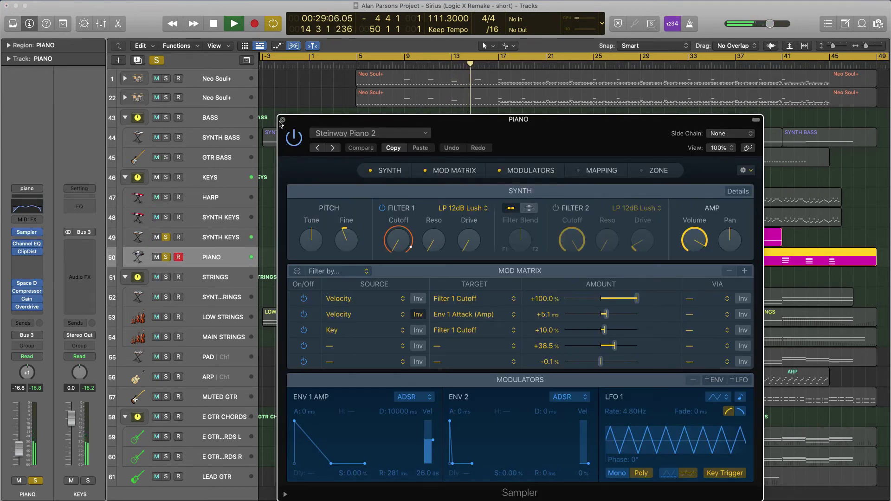
click(282, 120)
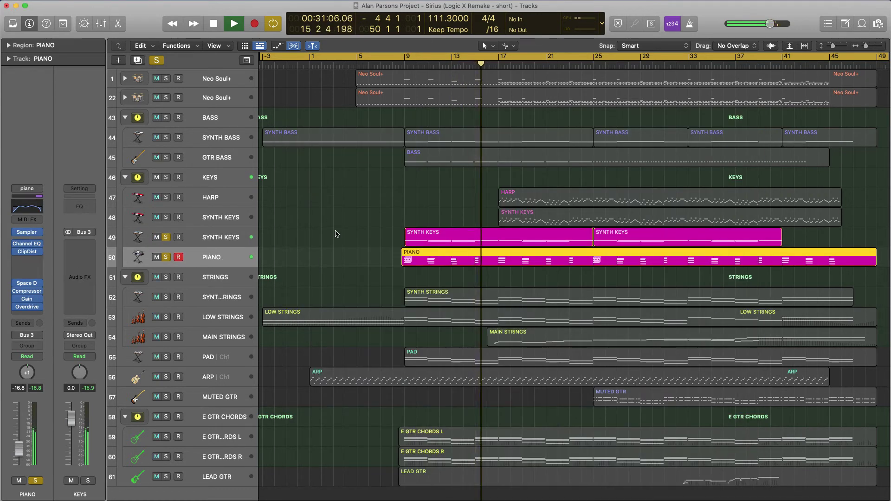
Clear the remaining solos and mute the first Neo Soul+ track to play the full mix
click(166, 258)
click(157, 79)
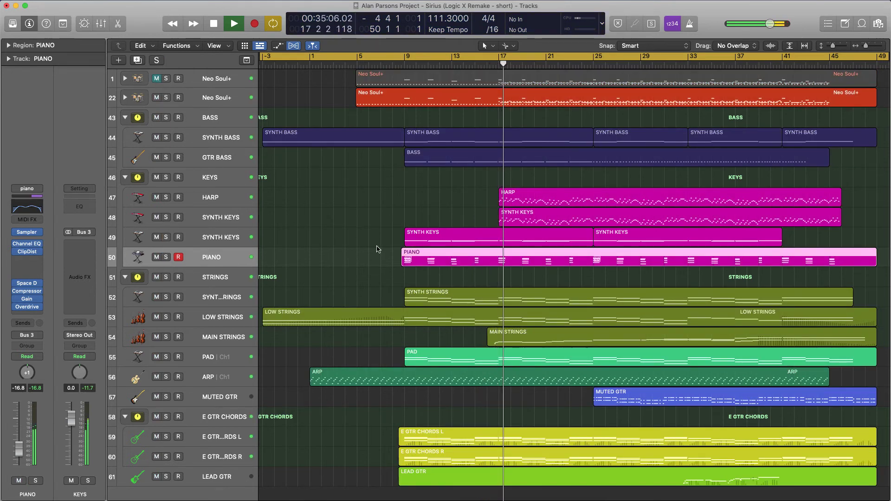